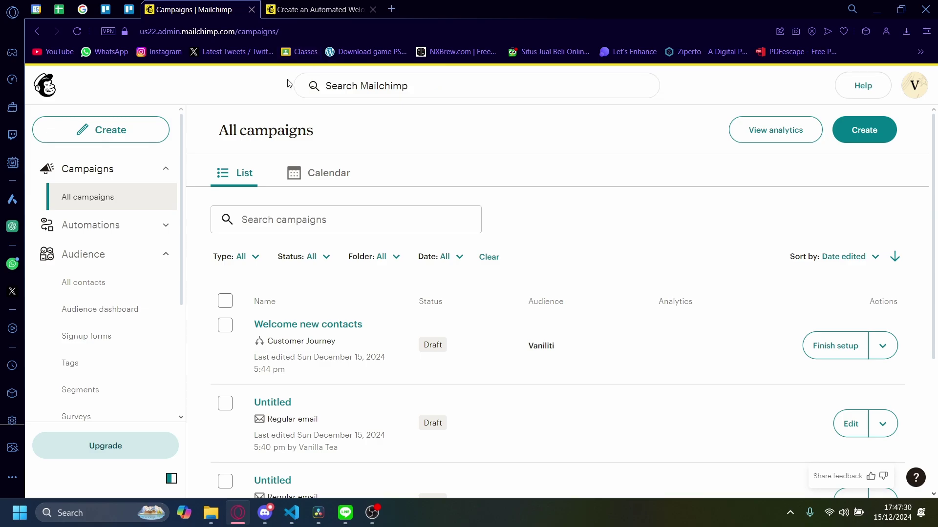
Go to Automations and browse the recommended and pre-built Customer Journeys
{"action": "left_click", "coordinate": [103, 233]}
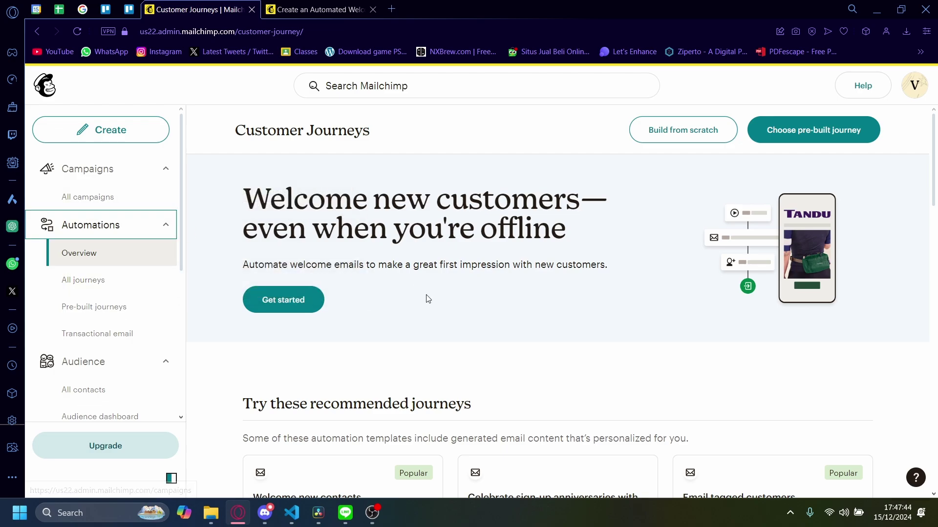
{"action": "scroll", "coordinate": [427, 305], "scroll_direction": "down", "scroll_amount": 1}
{"action": "scroll", "coordinate": [430, 313], "scroll_direction": "down", "scroll_amount": 1}
{"action": "scroll", "coordinate": [246, 306], "scroll_direction": "down", "scroll_amount": 1}
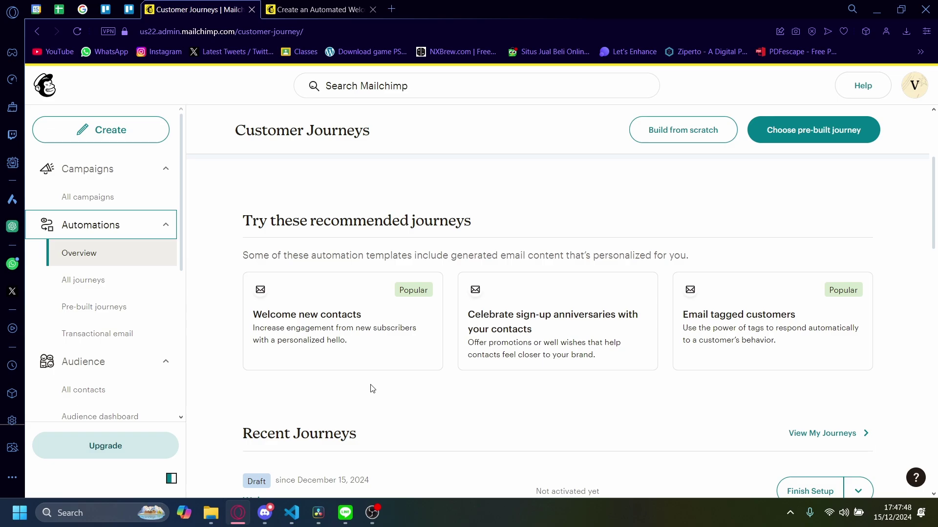
{"action": "scroll", "coordinate": [205, 302], "scroll_direction": "down", "scroll_amount": 2}
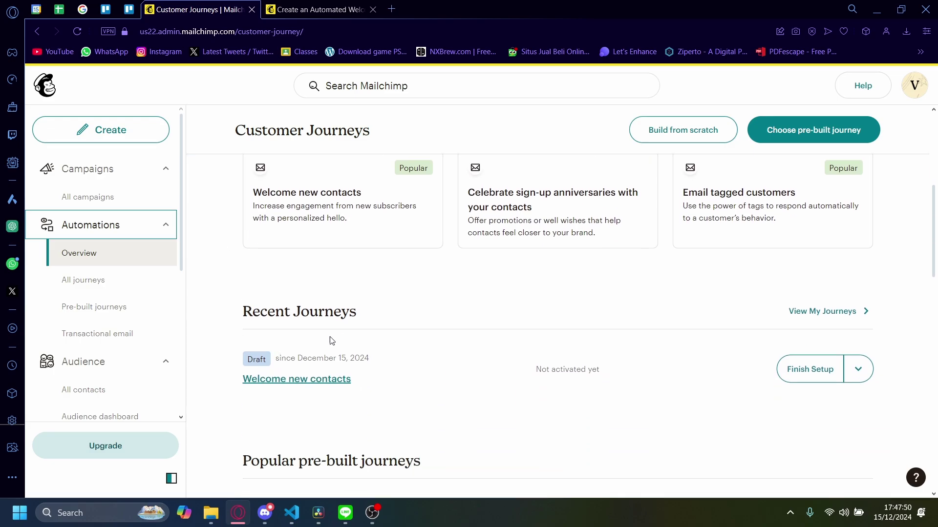
{"action": "scroll", "coordinate": [414, 311], "scroll_direction": "up", "scroll_amount": 1}
{"action": "scroll", "coordinate": [342, 300], "scroll_direction": "down", "scroll_amount": 4}
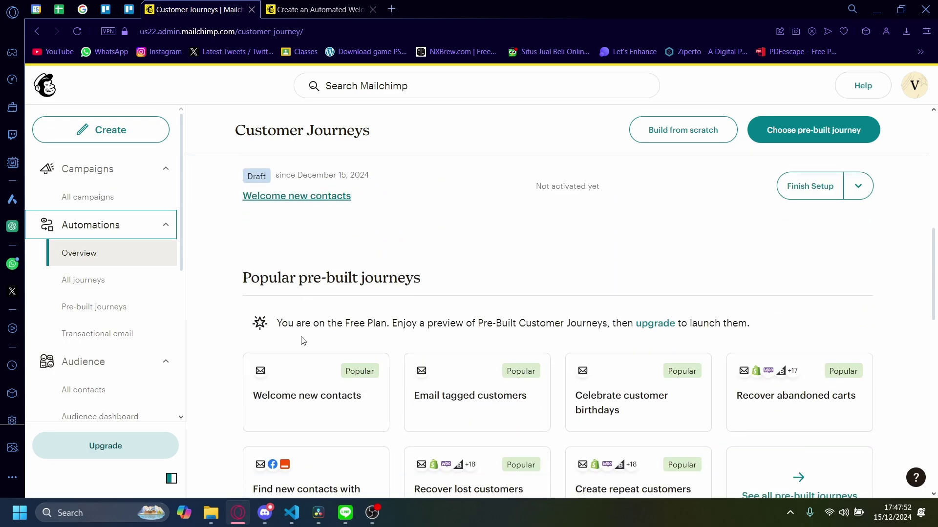
{"action": "scroll", "coordinate": [347, 386], "scroll_direction": "down", "scroll_amount": 2}
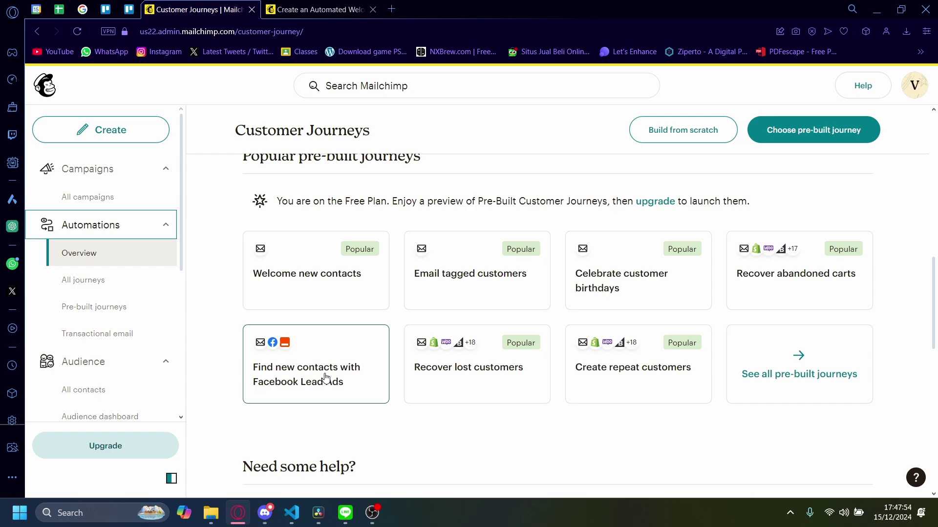
{"action": "scroll", "coordinate": [325, 379], "scroll_direction": "up", "scroll_amount": 7}
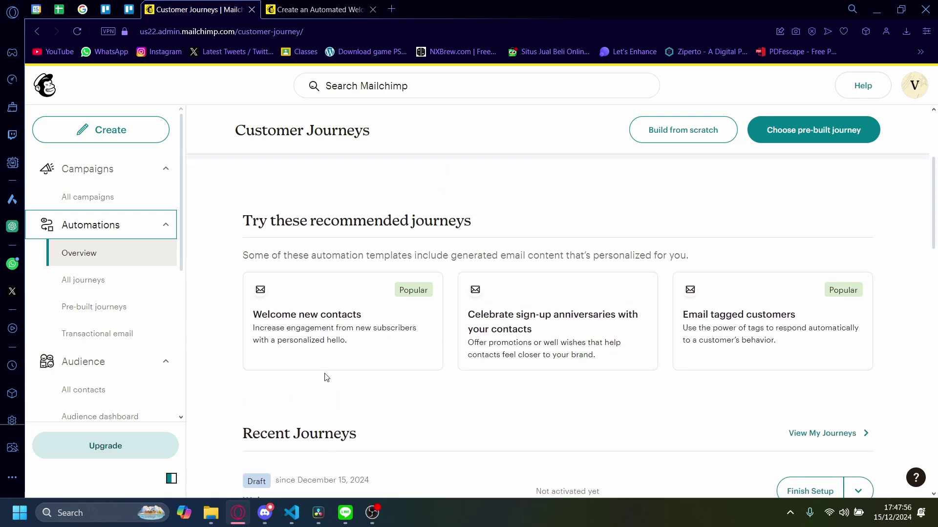
{"action": "scroll", "coordinate": [356, 335], "scroll_direction": "up", "scroll_amount": 2}
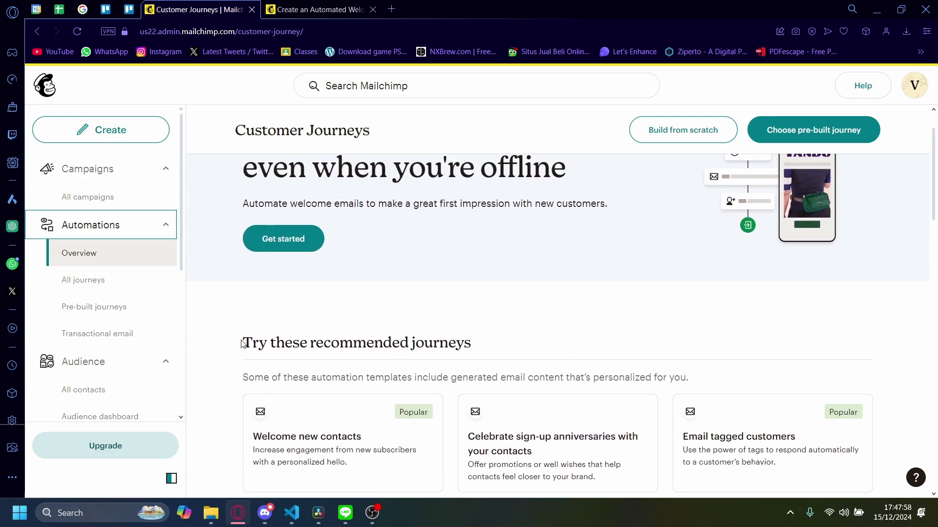
{"action": "scroll", "coordinate": [293, 303], "scroll_direction": "down", "scroll_amount": 5}
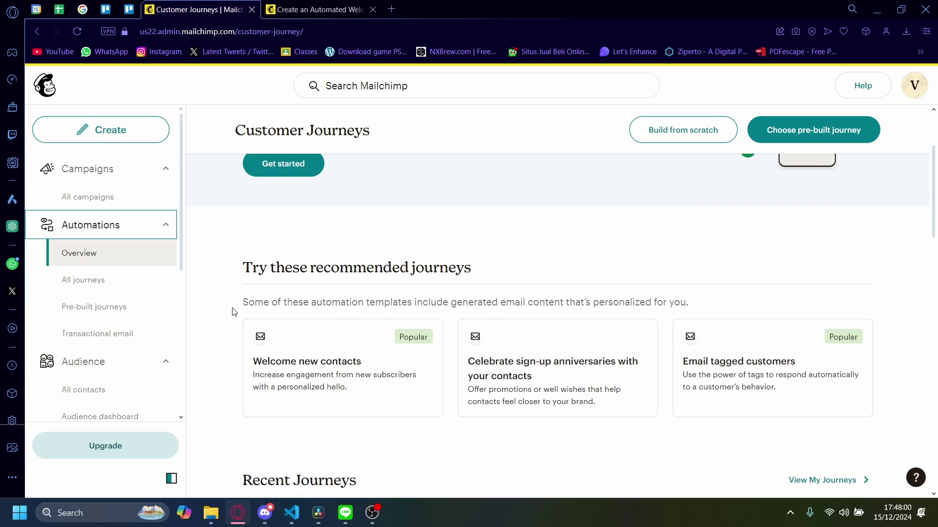
{"action": "scroll", "coordinate": [234, 315], "scroll_direction": "up", "scroll_amount": 1}
{"action": "scroll", "coordinate": [418, 349], "scroll_direction": "up", "scroll_amount": 1}
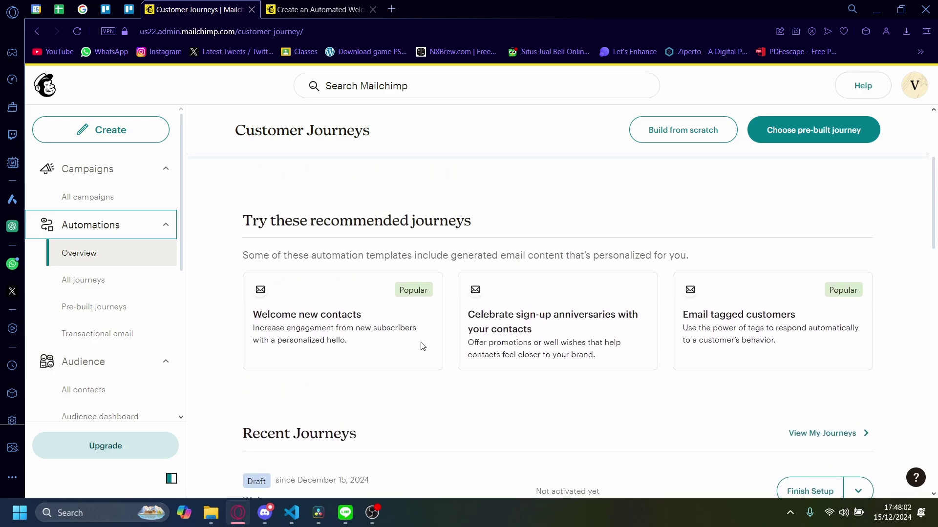
Review the Welcome new contacts journey's sign-up trigger and welcome email, then choose Use this journey
{"action": "left_click", "coordinate": [326, 328]}
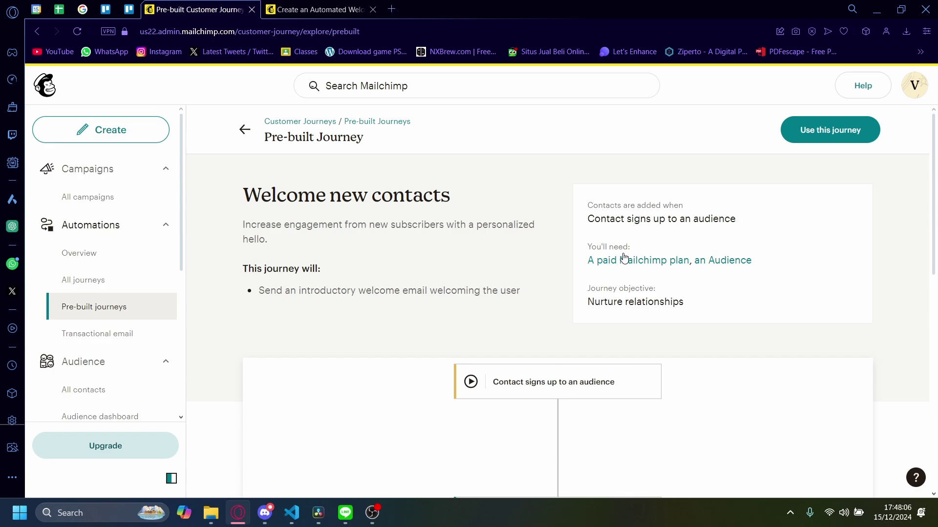
{"action": "scroll", "coordinate": [232, 266], "scroll_direction": "down", "scroll_amount": 2}
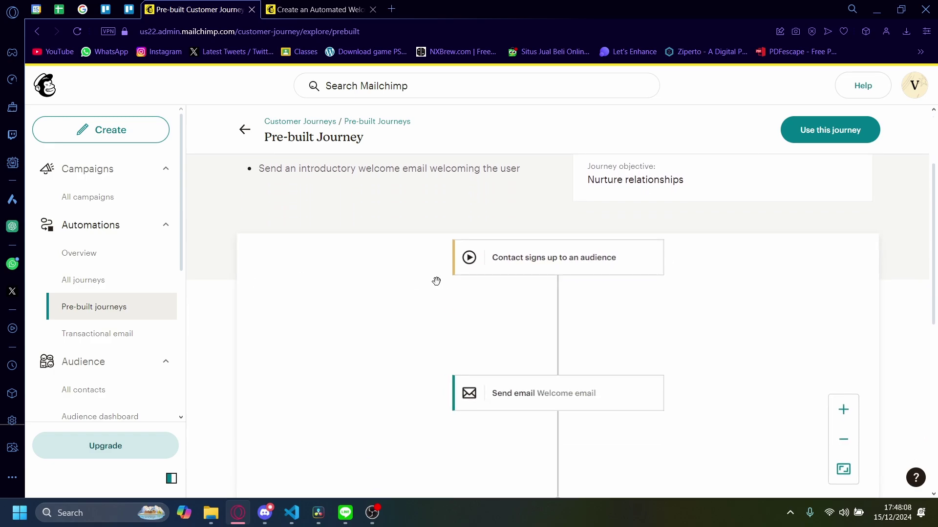
{"action": "scroll", "coordinate": [436, 281], "scroll_direction": "down", "scroll_amount": 2}
{"action": "scroll", "coordinate": [481, 288], "scroll_direction": "up", "scroll_amount": 4}
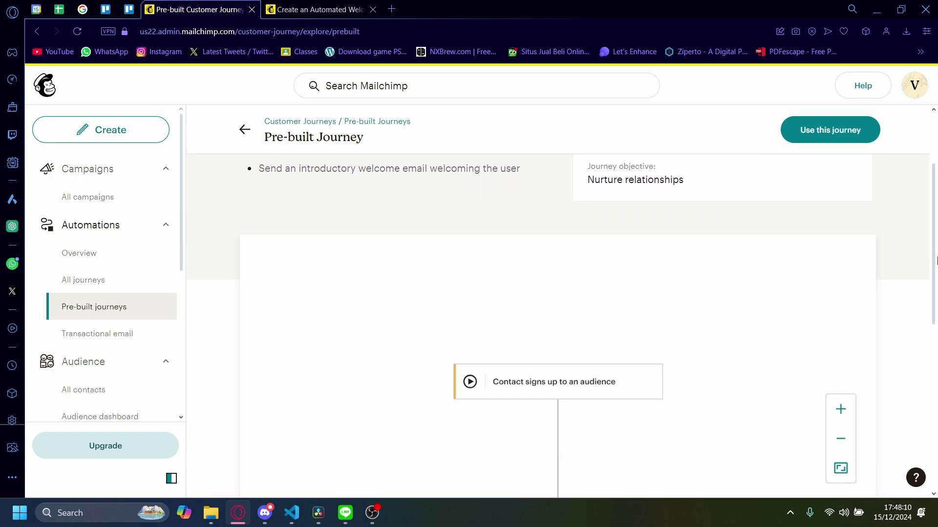
{"action": "scroll", "coordinate": [586, 273], "scroll_direction": "down", "scroll_amount": 3}
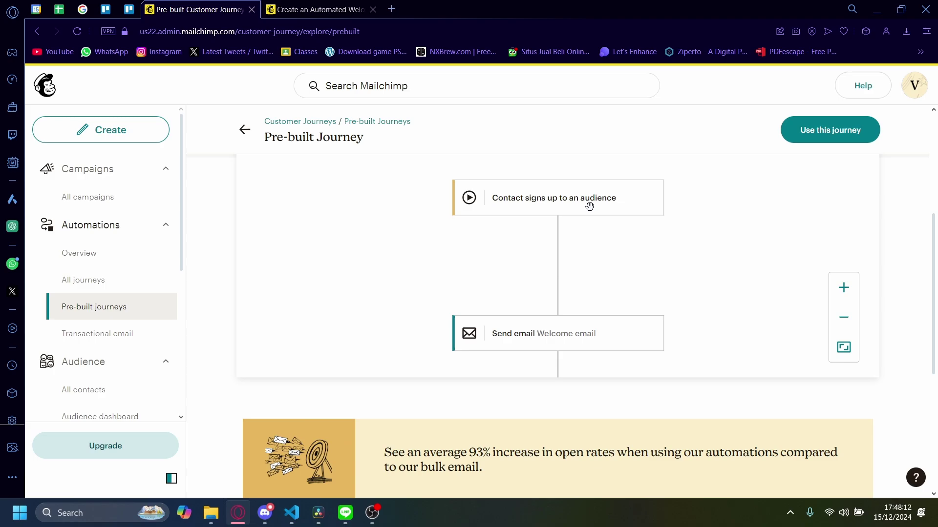
{"action": "scroll", "coordinate": [566, 243], "scroll_direction": "down", "scroll_amount": 1}
{"action": "scroll", "coordinate": [533, 290], "scroll_direction": "down", "scroll_amount": 2}
{"action": "scroll", "coordinate": [580, 278], "scroll_direction": "up", "scroll_amount": 1}
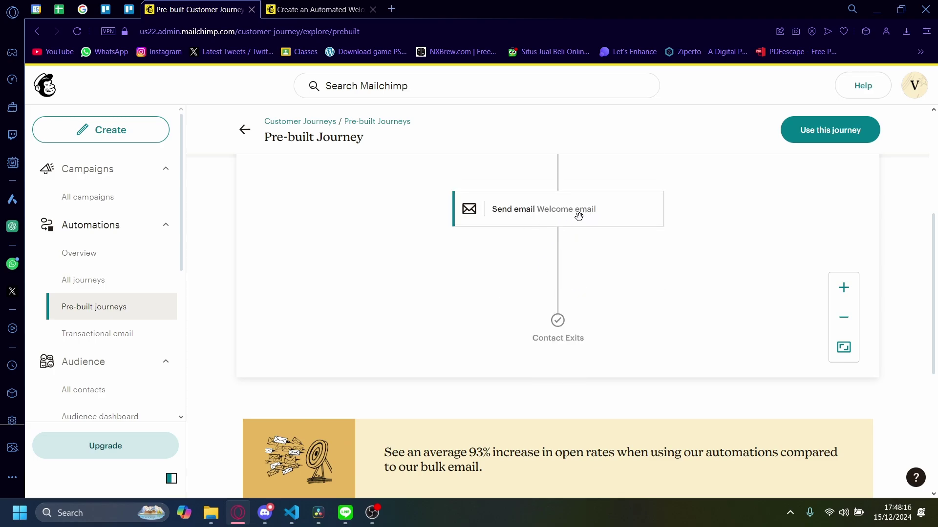
{"action": "scroll", "coordinate": [550, 335], "scroll_direction": "down", "scroll_amount": 2}
{"action": "scroll", "coordinate": [577, 335], "scroll_direction": "up", "scroll_amount": 2}
{"action": "scroll", "coordinate": [752, 331], "scroll_direction": "up", "scroll_amount": 5}
{"action": "left_click", "coordinate": [842, 142]}
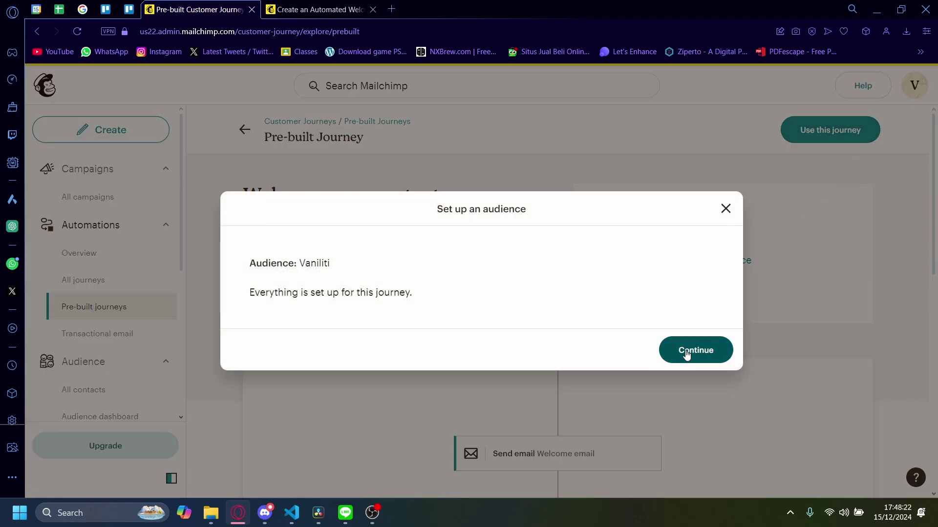
Confirm the audience to create the Welcome new contacts draft in the Journey Builder
{"action": "left_click", "coordinate": [686, 355]}
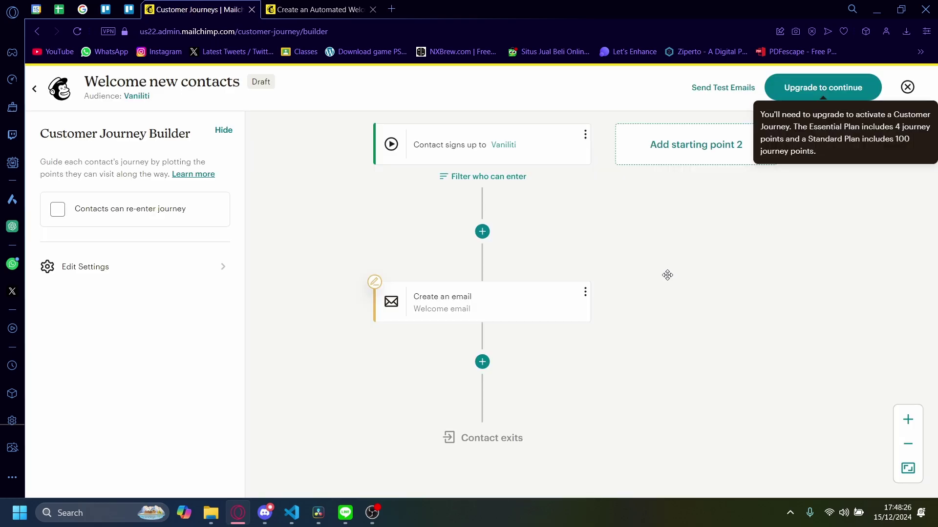
{"action": "scroll", "coordinate": [667, 275], "scroll_direction": "up", "scroll_amount": 1}
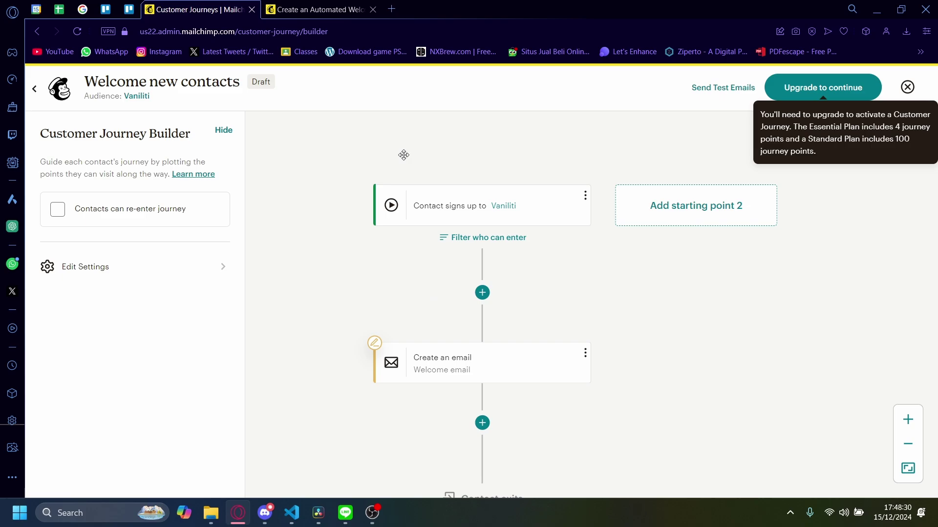
{"action": "scroll", "coordinate": [281, 273], "scroll_direction": "down", "scroll_amount": 1}
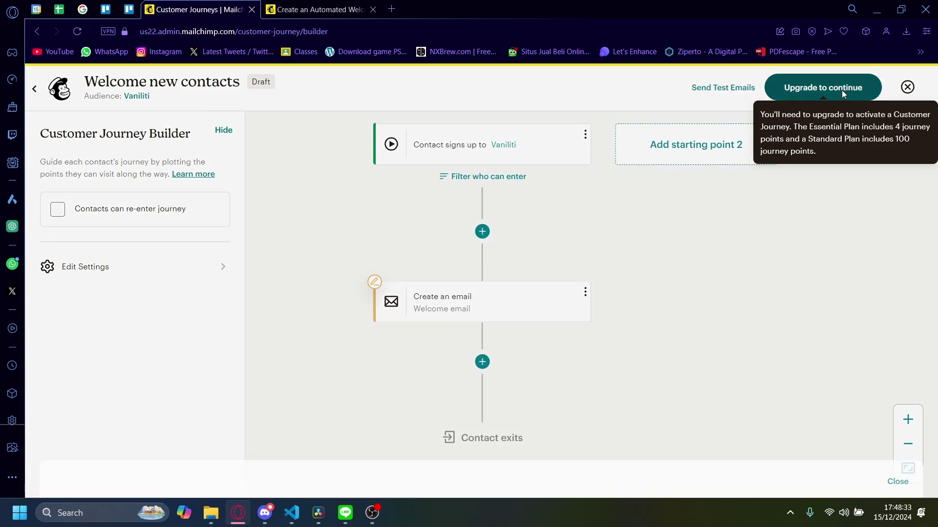
Compare the Premium, Standard, Essentials and Free plans offered for activating the journey
{"action": "left_click", "coordinate": [842, 90]}
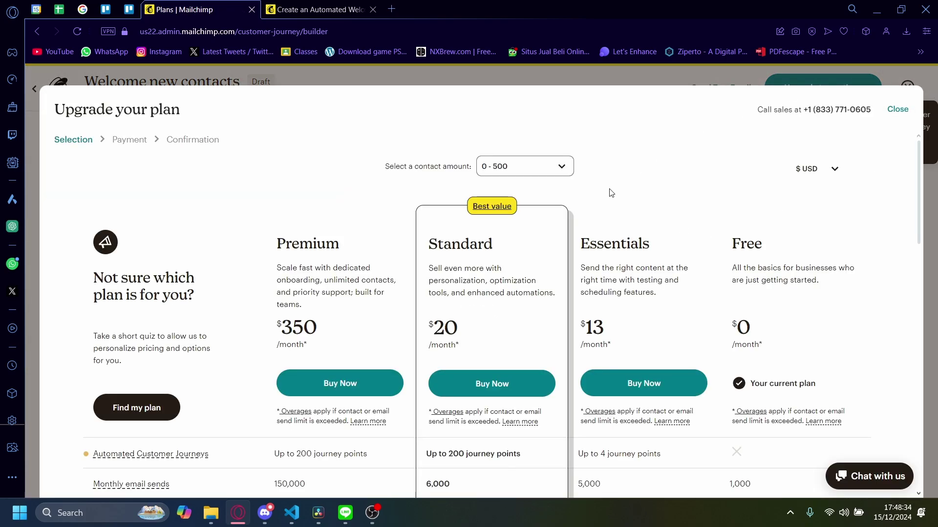
{"action": "scroll", "coordinate": [635, 274], "scroll_direction": "down", "scroll_amount": 1}
{"action": "scroll", "coordinate": [615, 342], "scroll_direction": "up", "scroll_amount": 1}
{"action": "scroll", "coordinate": [708, 309], "scroll_direction": "down", "scroll_amount": 1}
{"action": "scroll", "coordinate": [635, 342], "scroll_direction": "down", "scroll_amount": 1}
{"action": "scroll", "coordinate": [630, 325], "scroll_direction": "up", "scroll_amount": 1}
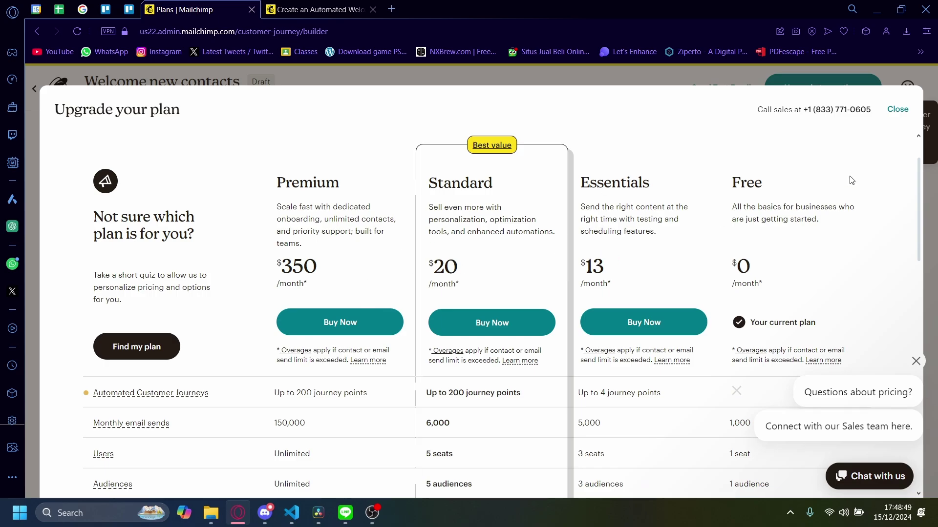
Close the plan comparison and look over the journey flow down to Contact exits
{"action": "left_click", "coordinate": [898, 109]}
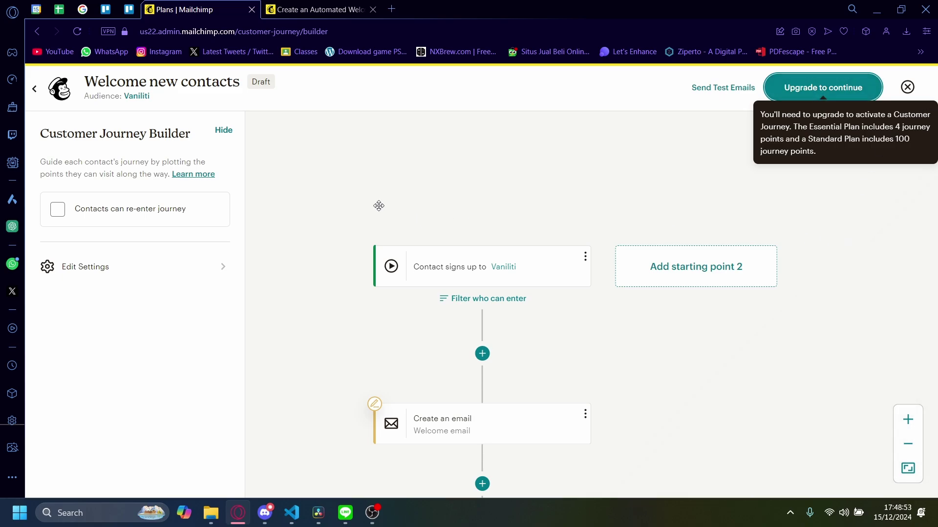
{"action": "scroll", "coordinate": [420, 356], "scroll_direction": "down", "scroll_amount": 3}
{"action": "scroll", "coordinate": [537, 341], "scroll_direction": "up", "scroll_amount": 3}
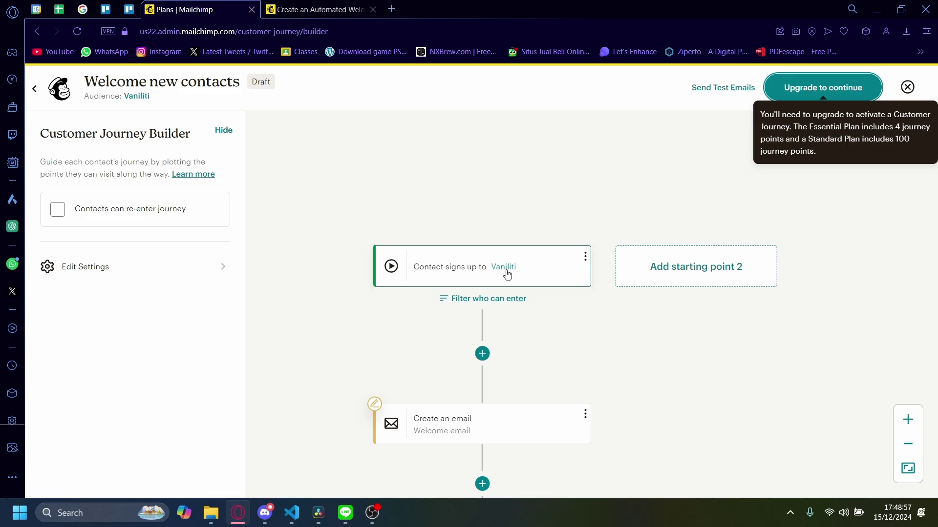
{"action": "scroll", "coordinate": [435, 277], "scroll_direction": "down", "scroll_amount": 2}
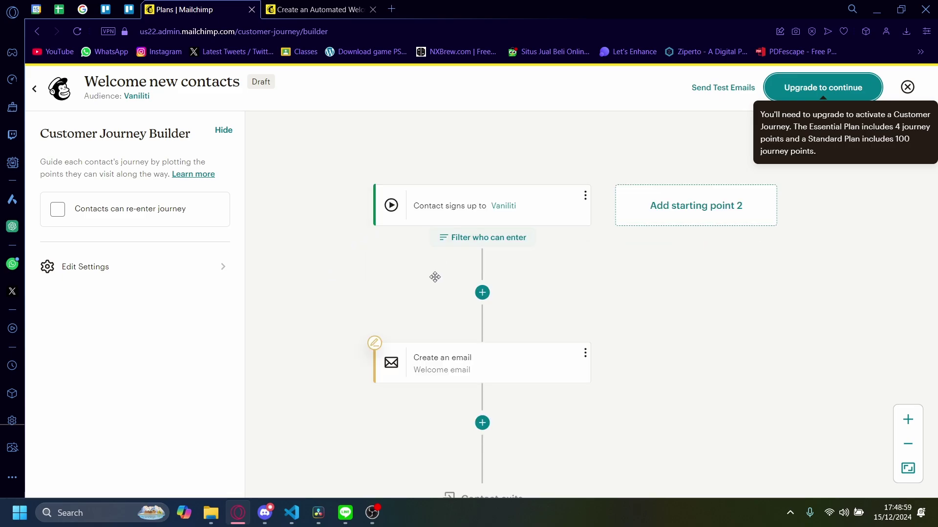
{"action": "scroll", "coordinate": [400, 318], "scroll_direction": "down", "scroll_amount": 2}
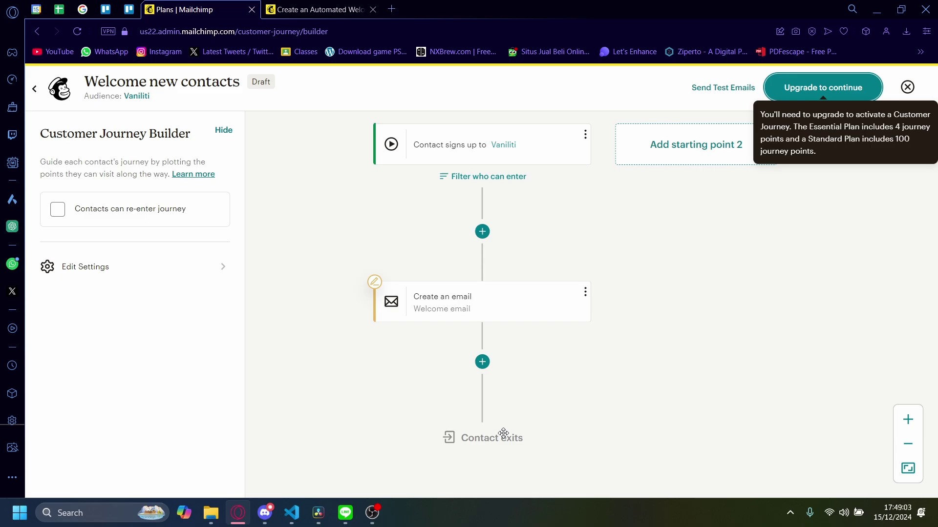
Add a journey point between the sign-up trigger and welcome email, browsing the rules and actions offered
{"action": "scroll", "coordinate": [503, 433], "scroll_direction": "up", "scroll_amount": 2}
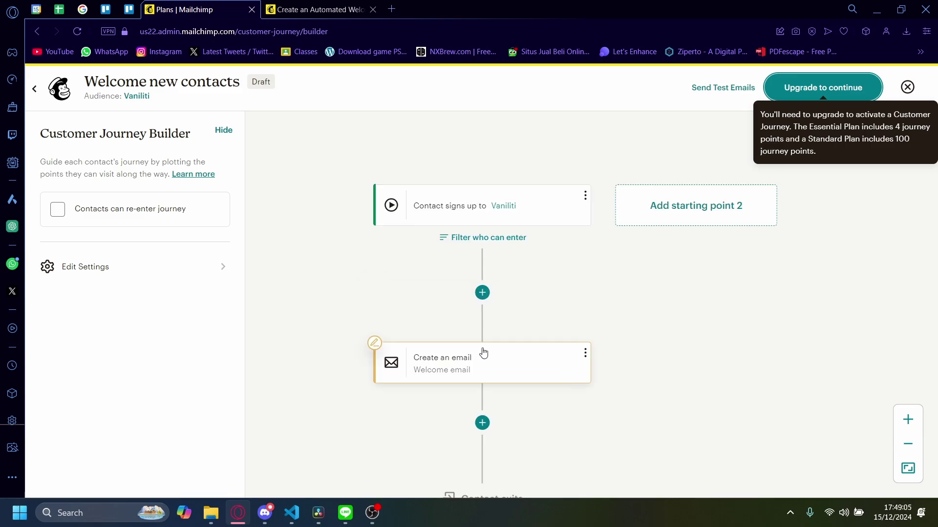
{"action": "left_click", "coordinate": [486, 302]}
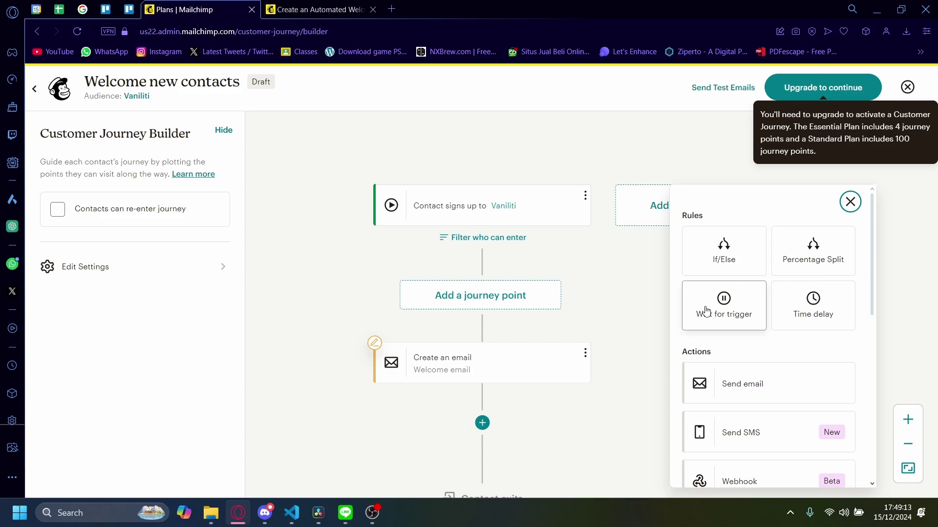
{"action": "scroll", "coordinate": [786, 317], "scroll_direction": "down", "scroll_amount": 1}
{"action": "scroll", "coordinate": [708, 390], "scroll_direction": "down", "scroll_amount": 1}
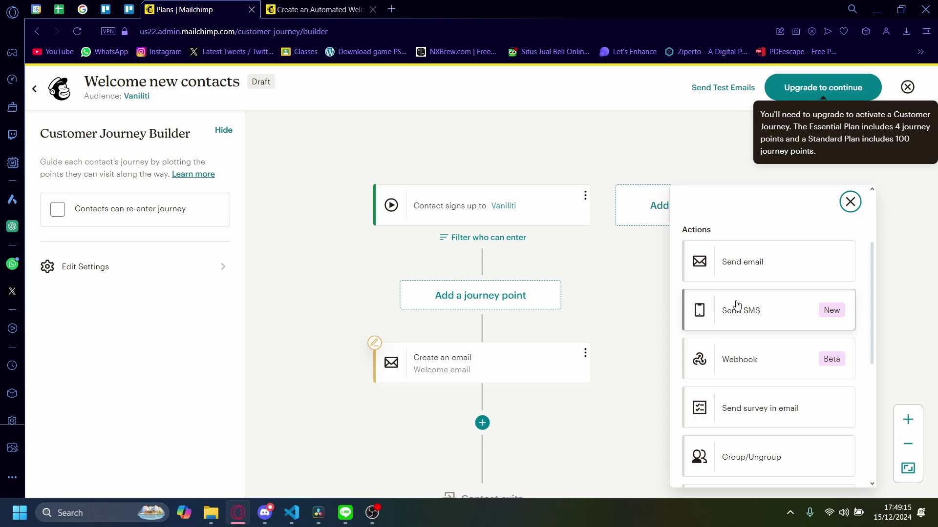
{"action": "scroll", "coordinate": [727, 359], "scroll_direction": "down", "scroll_amount": 1}
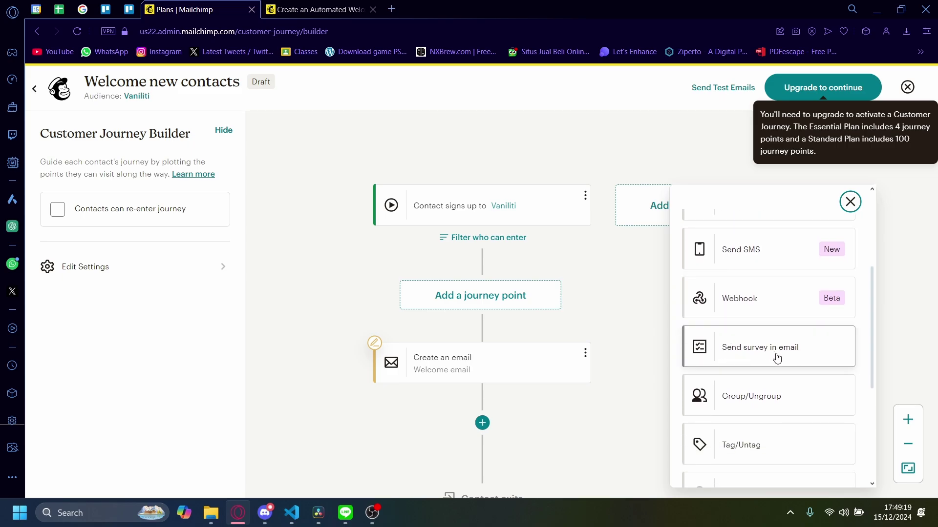
{"action": "scroll", "coordinate": [757, 364], "scroll_direction": "down", "scroll_amount": 2}
{"action": "scroll", "coordinate": [742, 419], "scroll_direction": "down", "scroll_amount": 1}
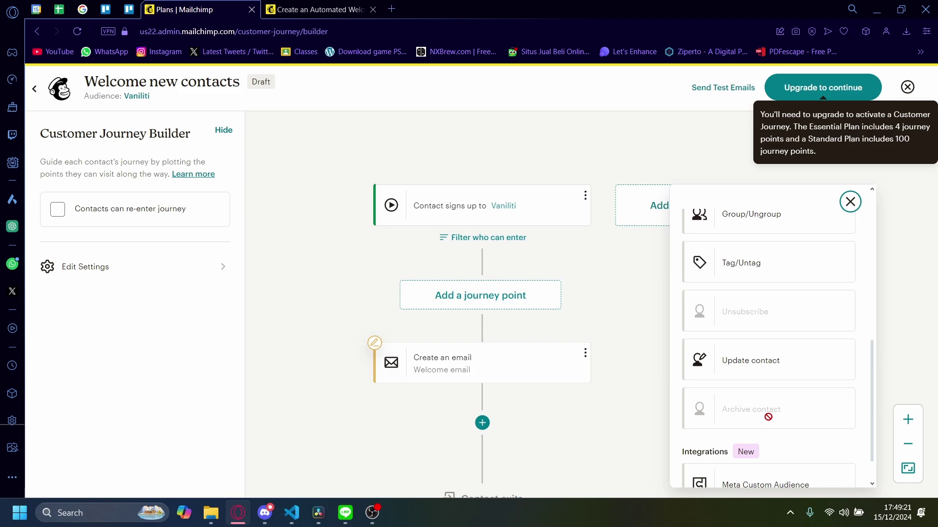
{"action": "scroll", "coordinate": [782, 391], "scroll_direction": "down", "scroll_amount": 1}
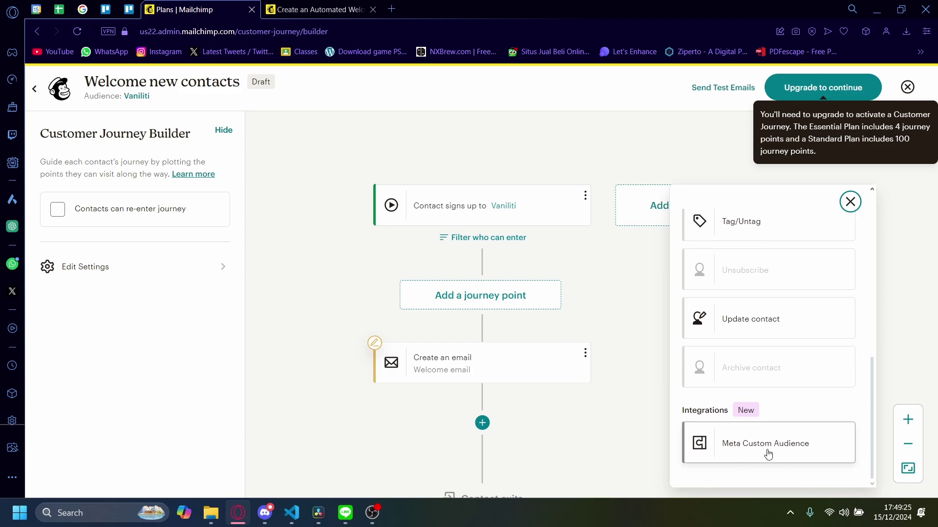
{"action": "scroll", "coordinate": [739, 352], "scroll_direction": "up", "scroll_amount": 10}
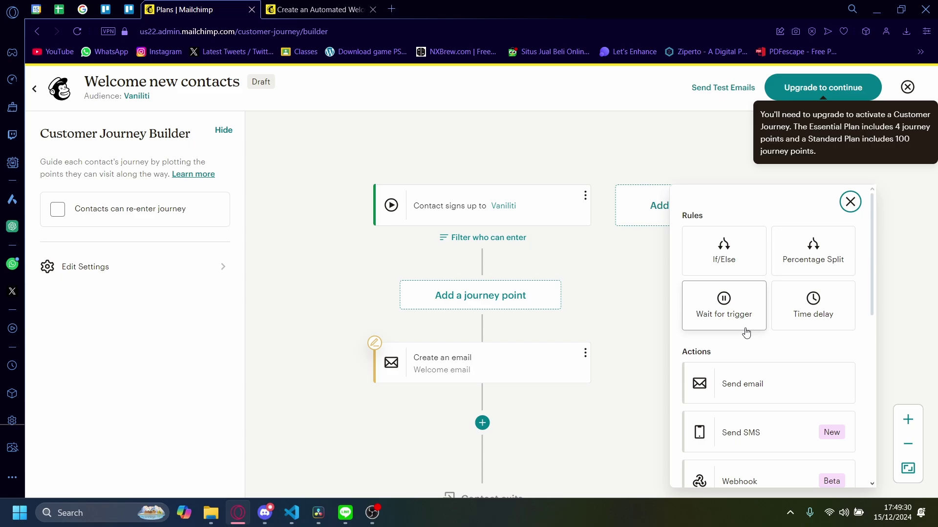
Insert an If/Else branch checking whether the contact's Address contains usa
{"action": "left_click", "coordinate": [723, 255]}
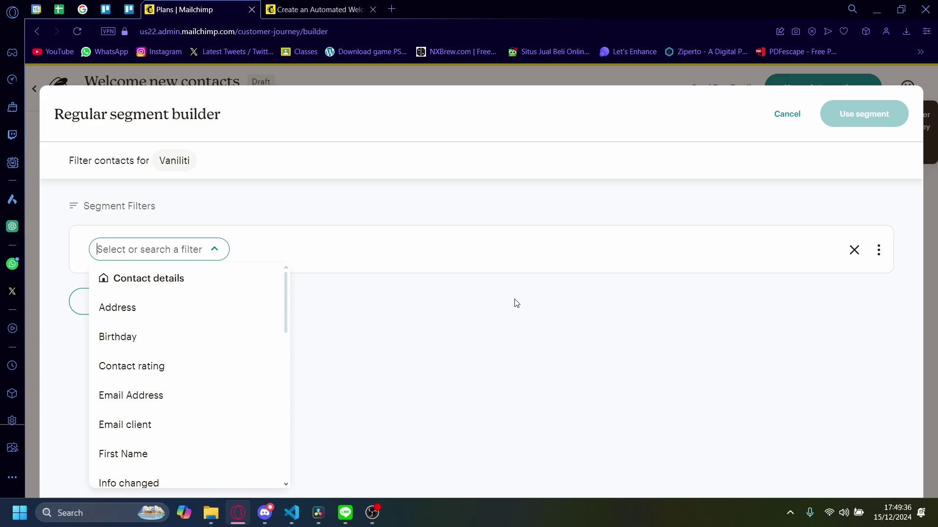
{"action": "left_click", "coordinate": [140, 308]}
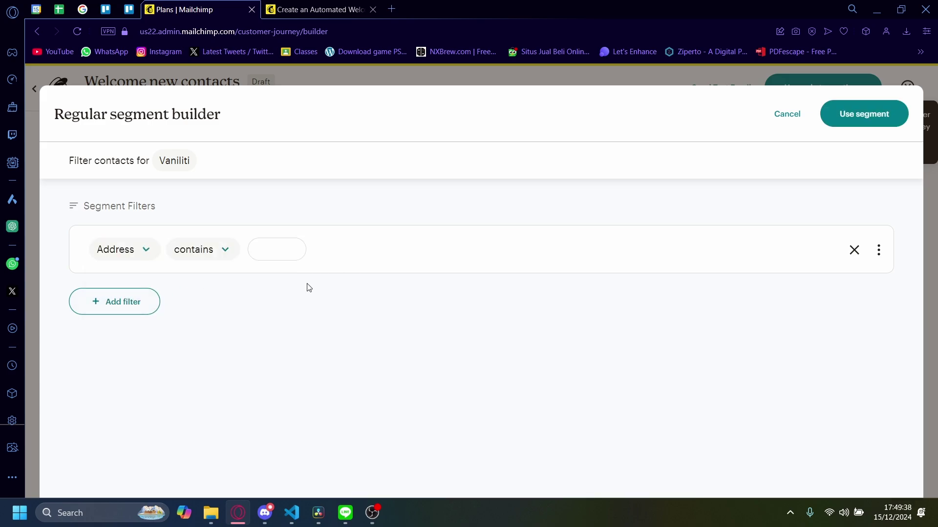
{"action": "left_click", "coordinate": [263, 254]}
{"action": "left_click", "coordinate": [882, 116]}
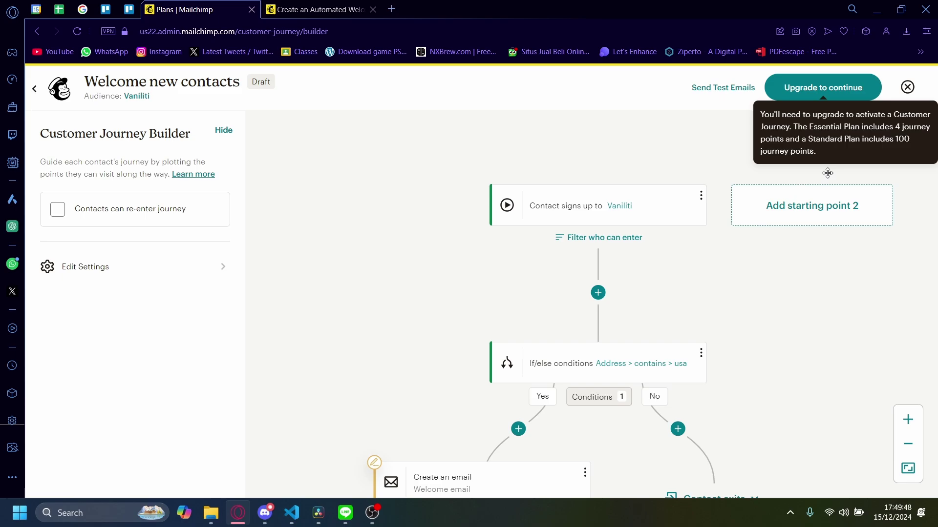
{"action": "scroll", "coordinate": [792, 220], "scroll_direction": "down", "scroll_amount": 1}
{"action": "scroll", "coordinate": [635, 276], "scroll_direction": "down", "scroll_amount": 1}
{"action": "left_click", "coordinate": [613, 282]}
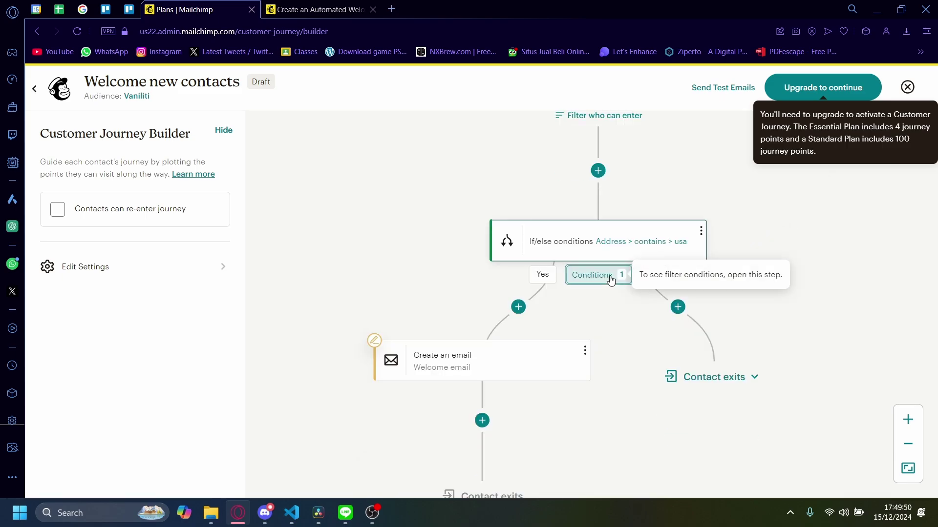
{"action": "left_click", "coordinate": [649, 247]}
{"action": "left_click", "coordinate": [787, 114]}
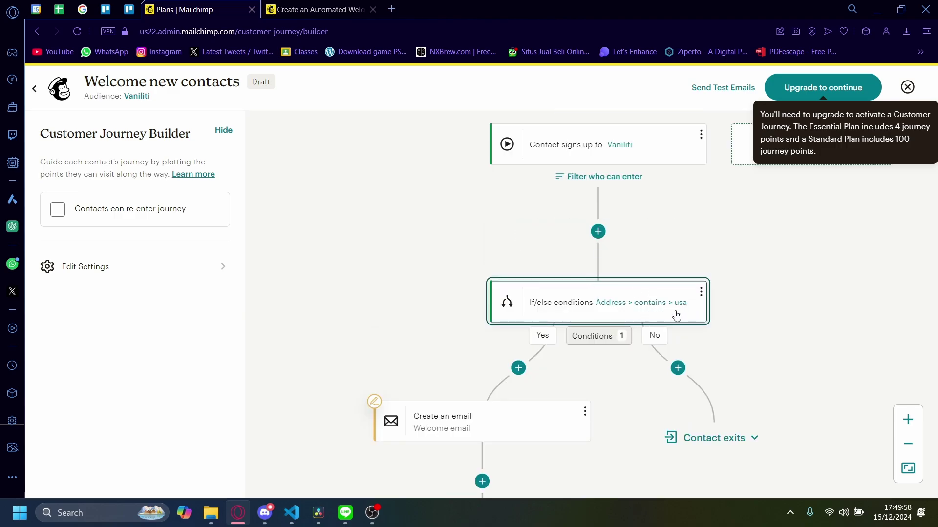
{"action": "scroll", "coordinate": [679, 313], "scroll_direction": "down", "scroll_amount": 3}
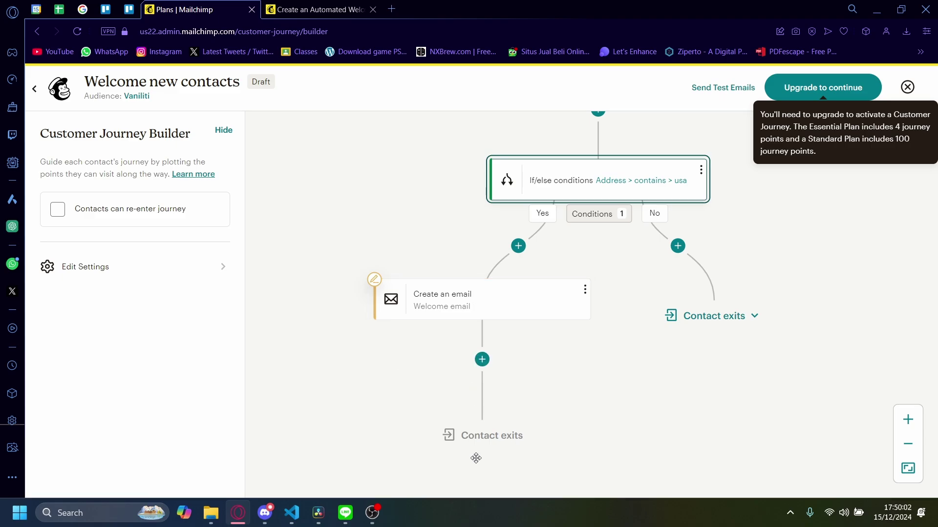
{"action": "scroll", "coordinate": [684, 344], "scroll_direction": "up", "scroll_amount": 3}
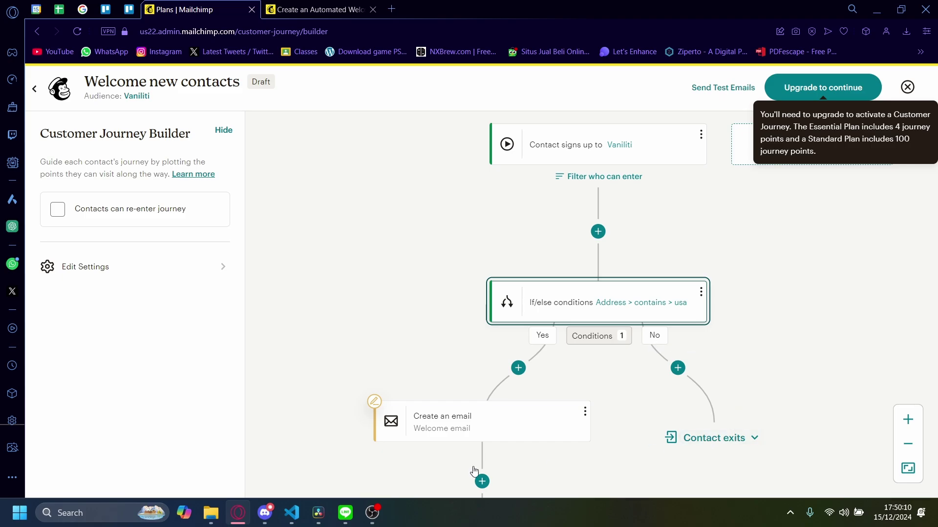
Delete the If/Else branch so sign-up leads straight to the welcome email, then reopen the journey-point choices
{"action": "left_click", "coordinate": [657, 302]}
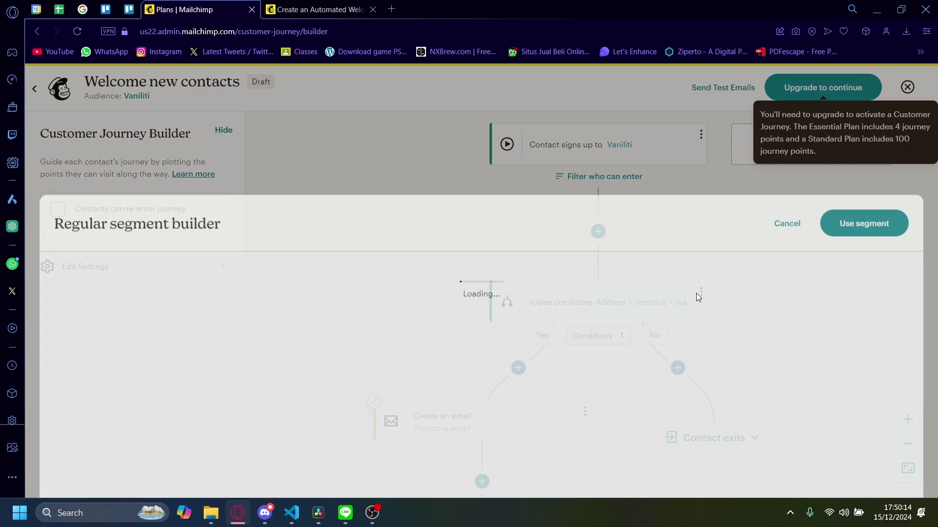
{"action": "left_click", "coordinate": [793, 124]}
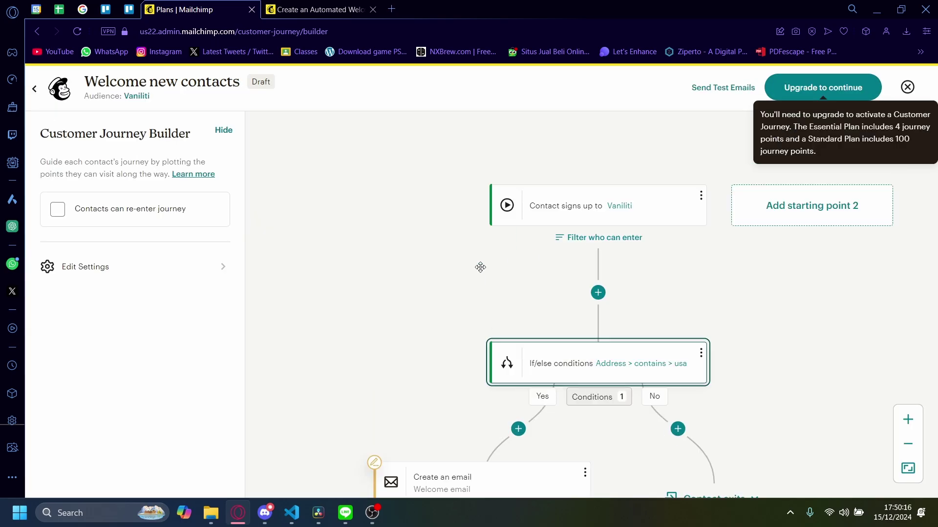
{"action": "left_click", "coordinate": [702, 359]}
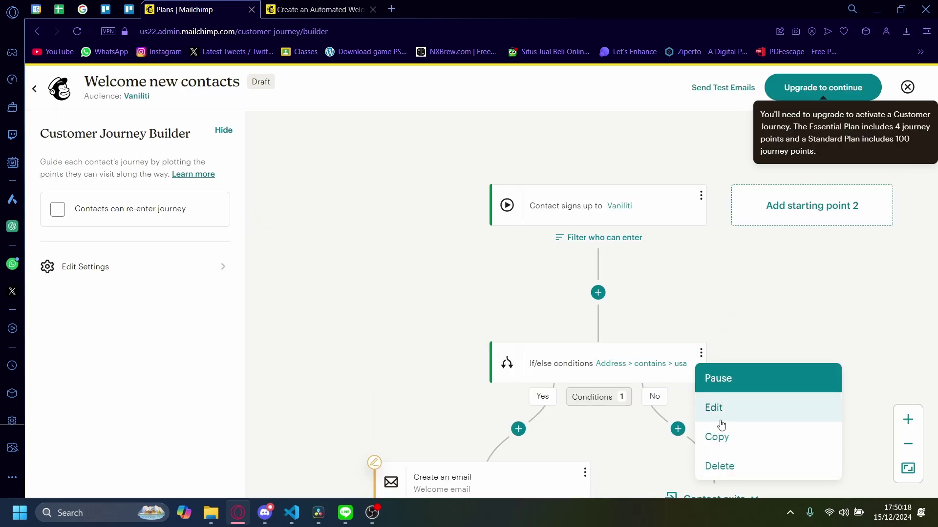
{"action": "left_click", "coordinate": [720, 468]}
{"action": "left_click", "coordinate": [649, 353]}
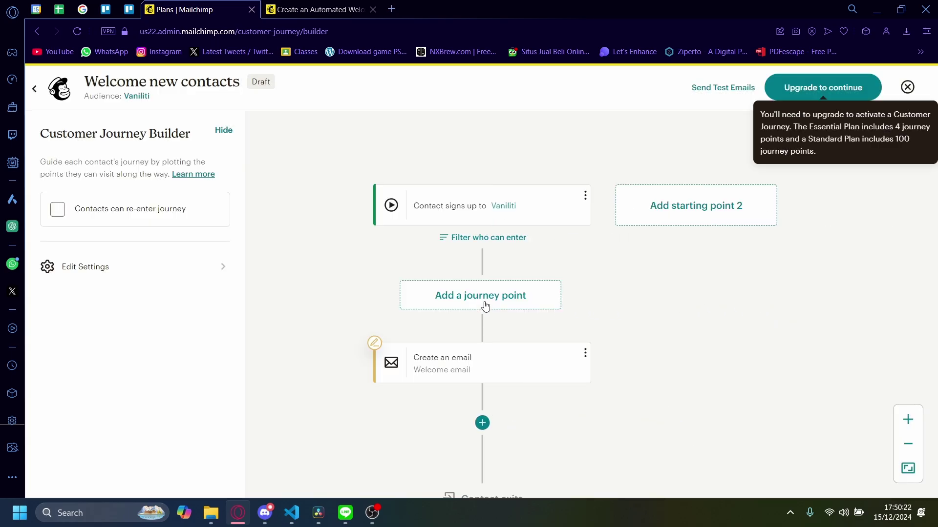
{"action": "left_click", "coordinate": [485, 306]}
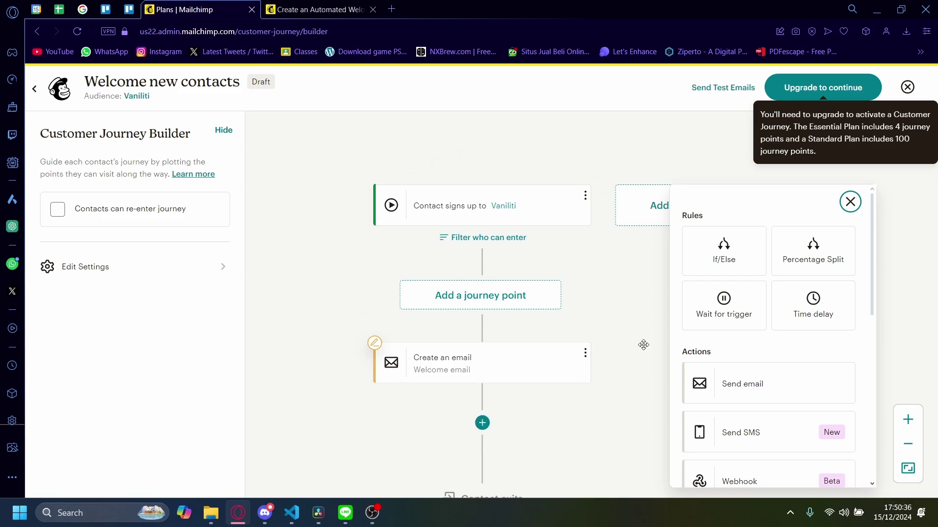
Browse the Rules and Actions panel, then close it without adding a journey point
{"action": "scroll", "coordinate": [732, 330], "scroll_direction": "down", "scroll_amount": 1}
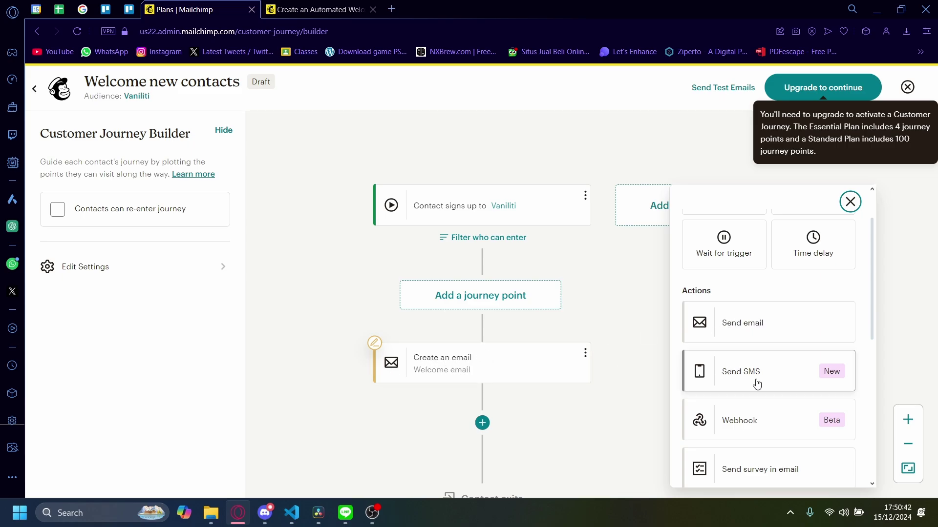
{"action": "scroll", "coordinate": [752, 371], "scroll_direction": "down", "scroll_amount": 2}
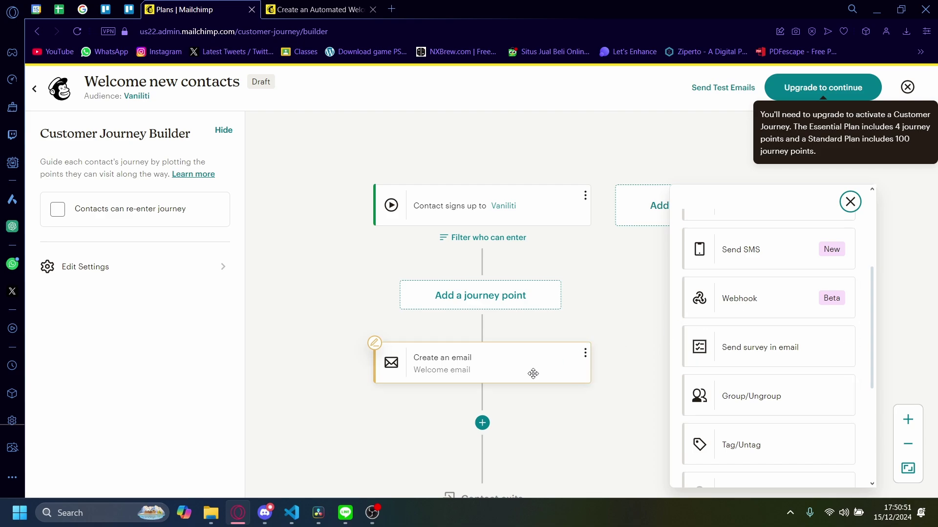
{"action": "scroll", "coordinate": [821, 350], "scroll_direction": "down", "scroll_amount": 3}
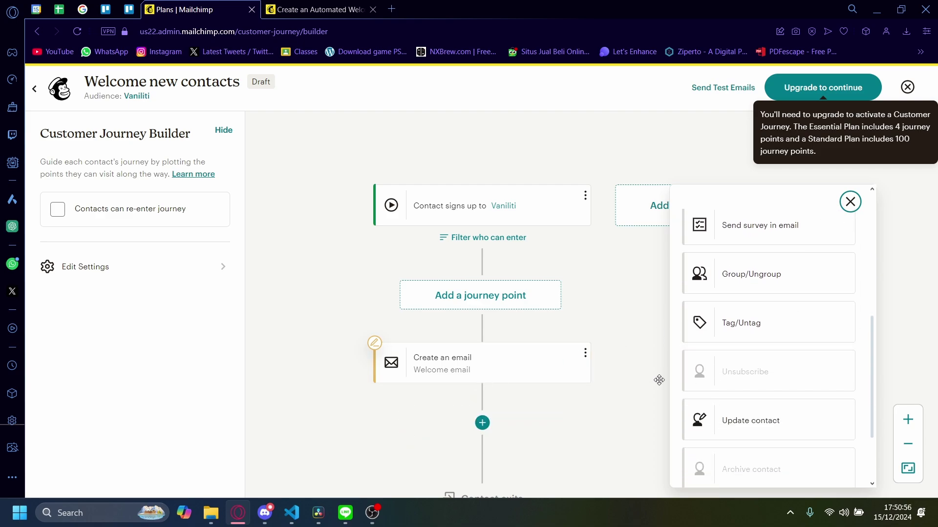
{"action": "scroll", "coordinate": [728, 443], "scroll_direction": "up", "scroll_amount": 6}
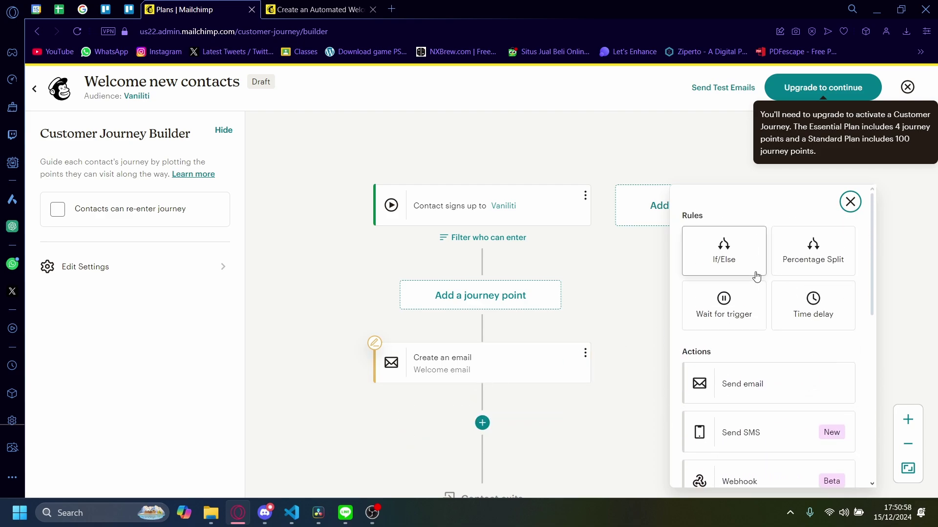
{"action": "left_click", "coordinate": [850, 202]}
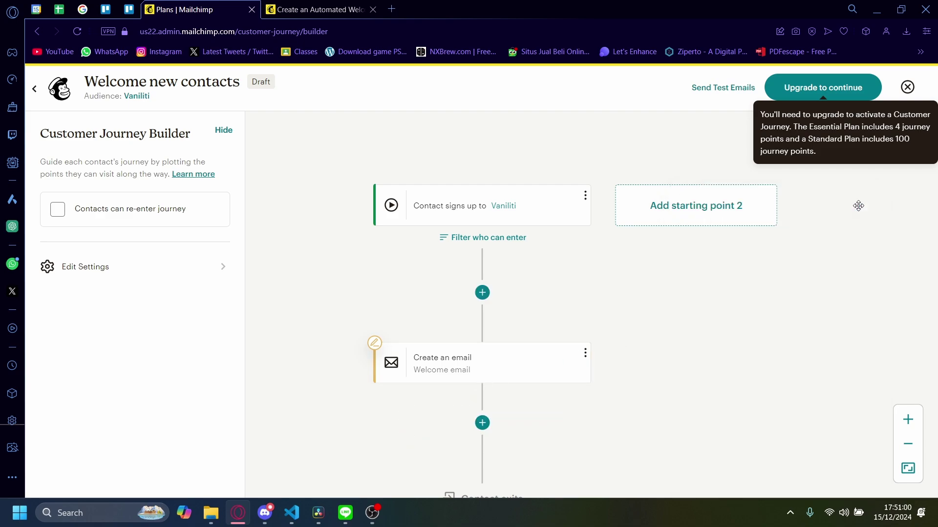